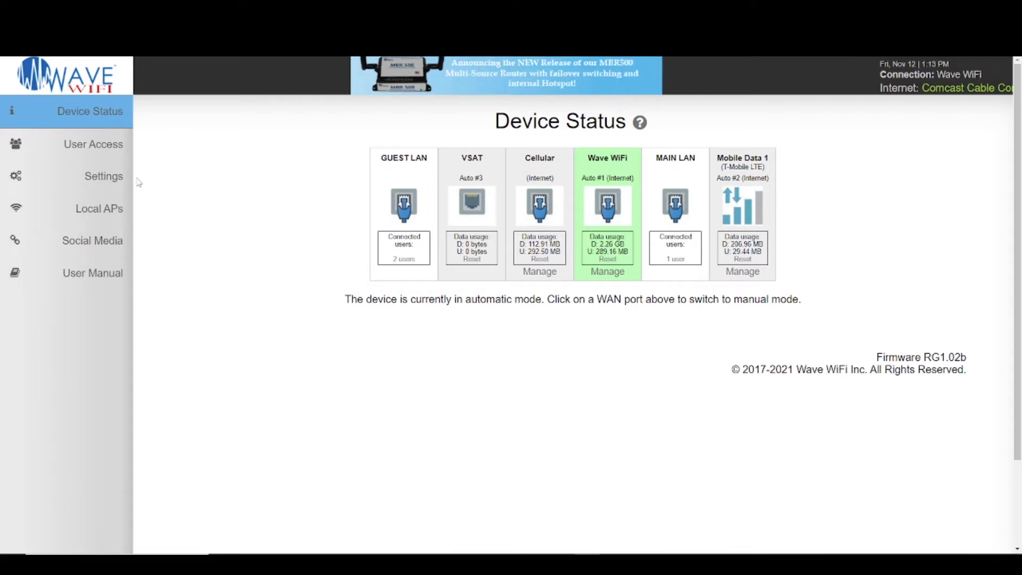
- Open the router's port forwarding settings and enter "Web Server" as the new port's description
{"action": "left_click", "coordinate": [94, 182]}
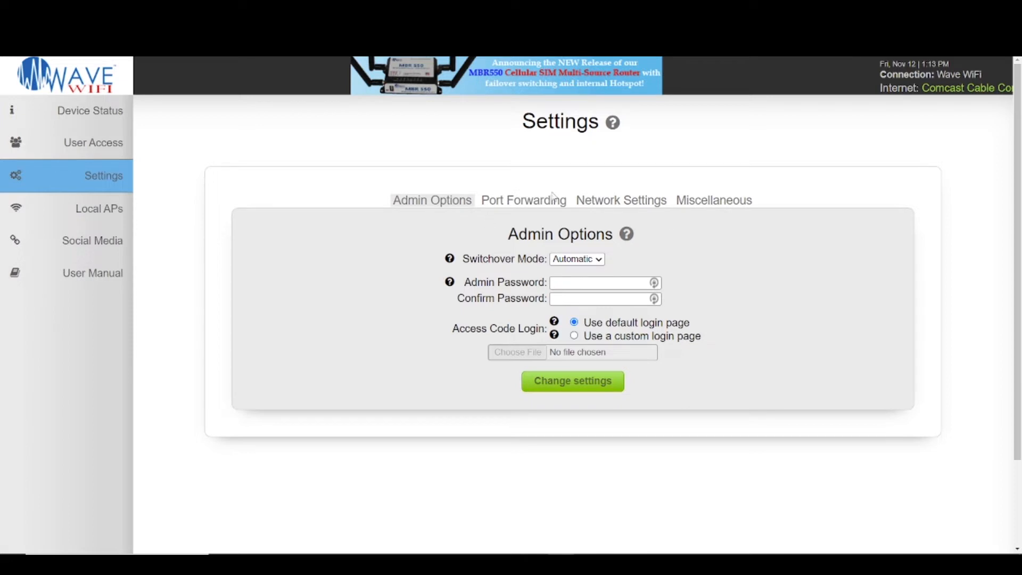
{"action": "left_click", "coordinate": [521, 201]}
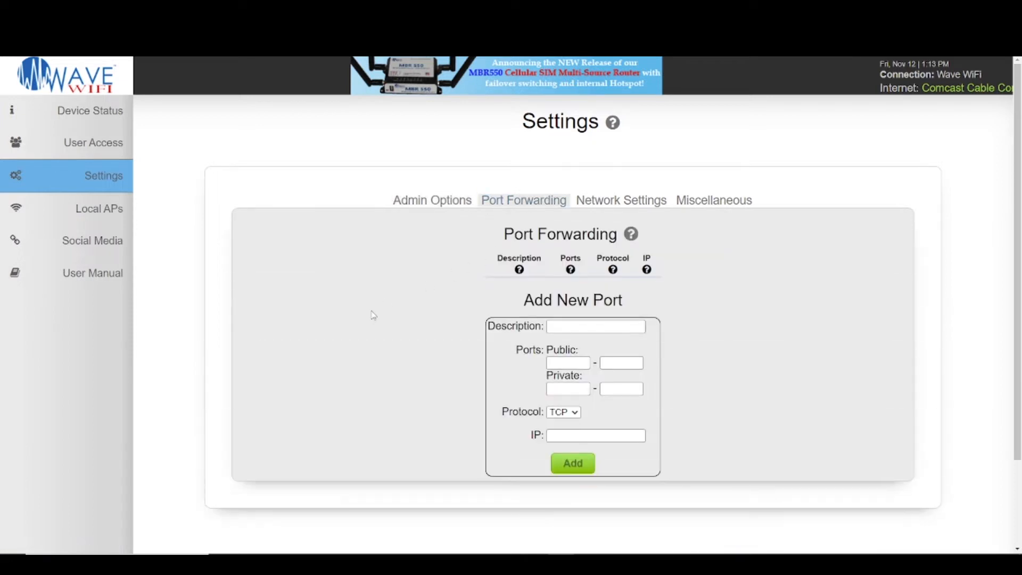
{"action": "scroll", "coordinate": [371, 312], "scroll_direction": "down", "scroll_amount": 1}
{"action": "left_click", "coordinate": [579, 274]}
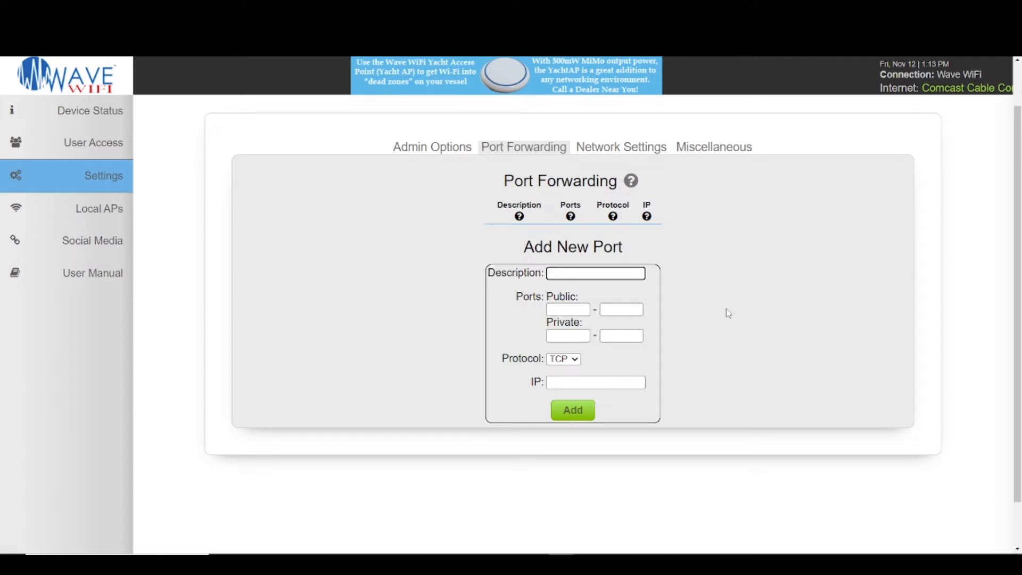
{"action": "type", "text": "Web Server"}
{"action": "key", "text": "Tab"}
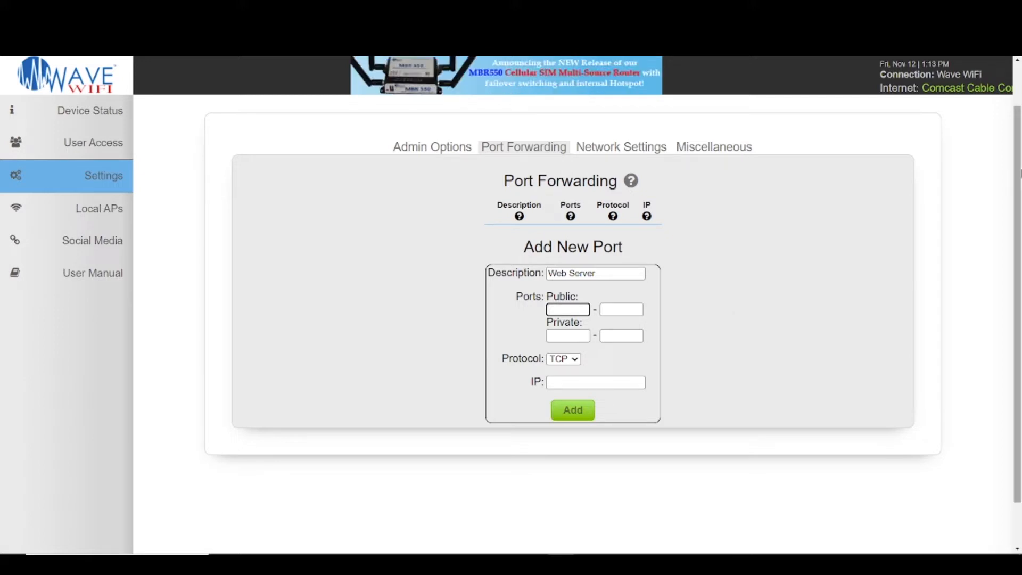
- Set the public port range of the new Web Server rule to 80-80
{"action": "left_click", "coordinate": [769, 359]}
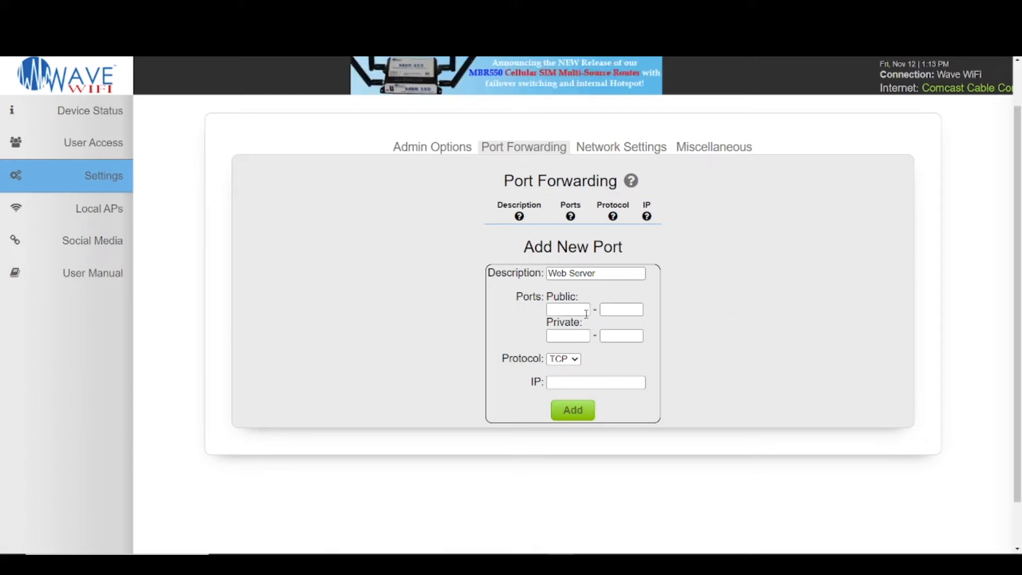
{"action": "left_click", "coordinate": [563, 309]}
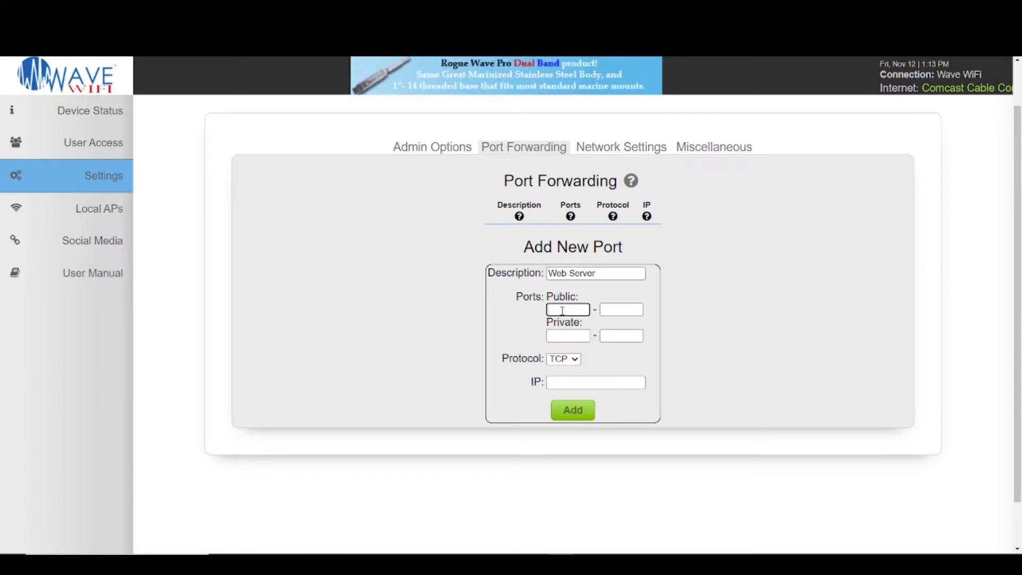
{"action": "left_click", "coordinate": [570, 339]}
{"action": "left_click", "coordinate": [565, 311]}
{"action": "type", "text": "80"}
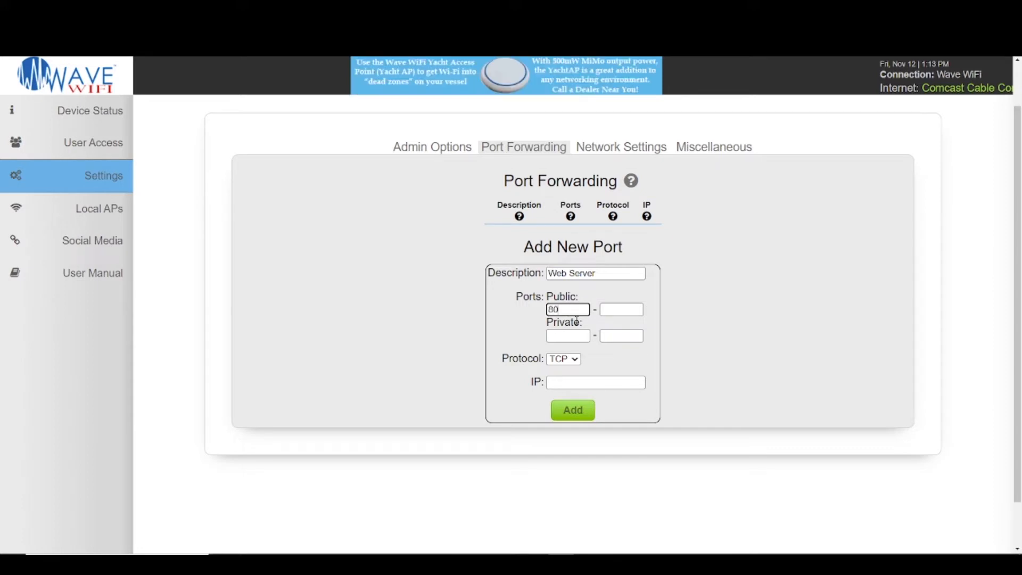
{"action": "key", "text": "Tab"}
{"action": "type", "text": "80"}
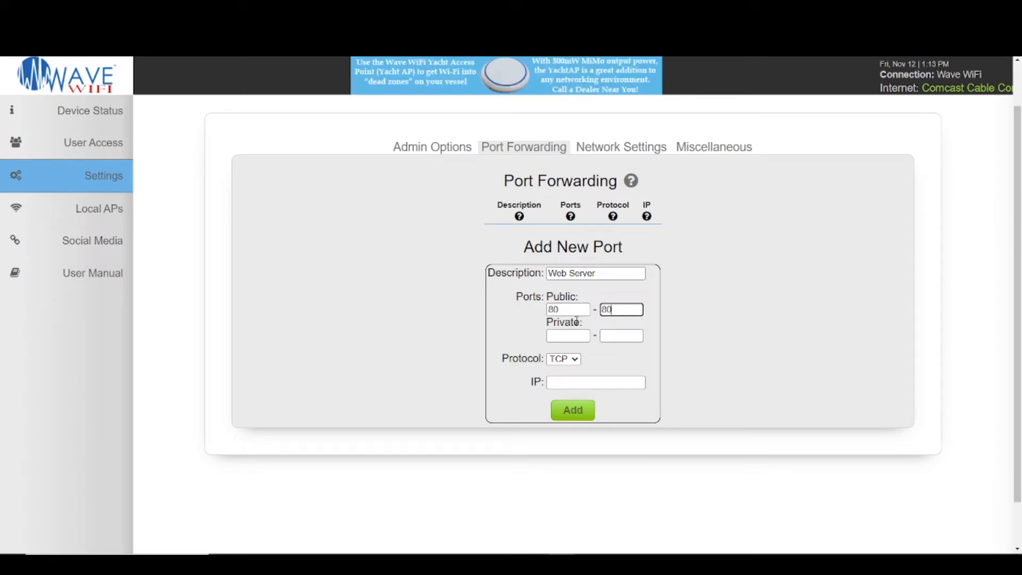
- Set the private port range of the new Web Server rule to 80-80
{"action": "key", "text": "Tab"}
{"action": "type", "text": "80"}
{"action": "key", "text": "Tab"}
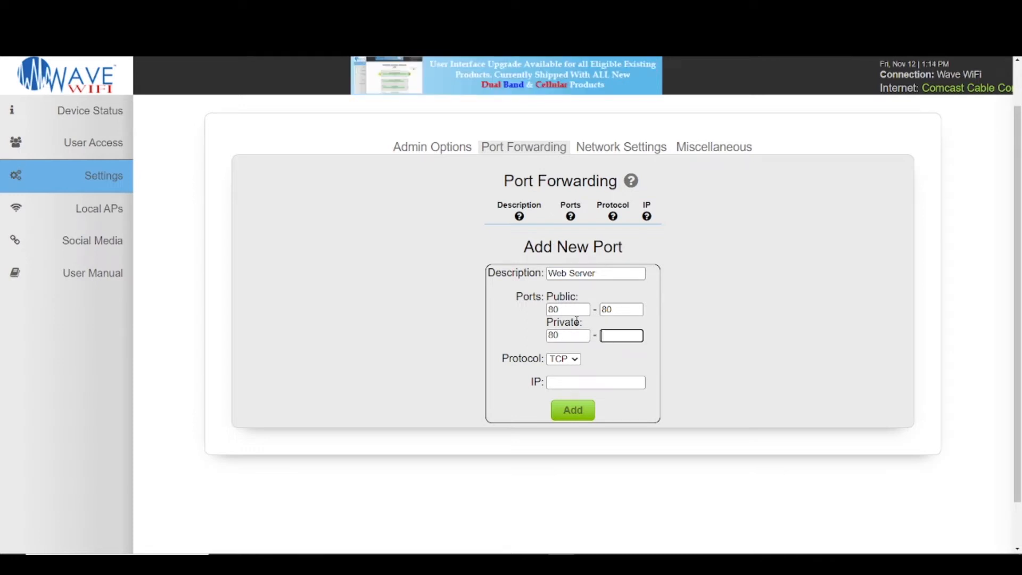
{"action": "type", "text": "80"}
{"action": "key", "text": "Tab"}
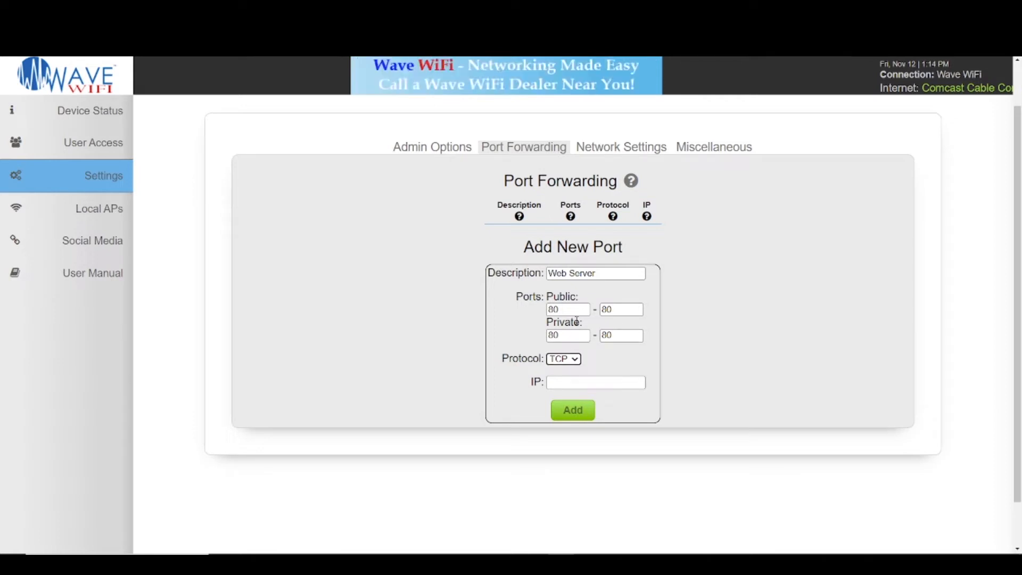
- Set the protocol of the new Web Server rule to Both
{"action": "scroll", "coordinate": [695, 353], "scroll_direction": "down", "scroll_amount": 1}
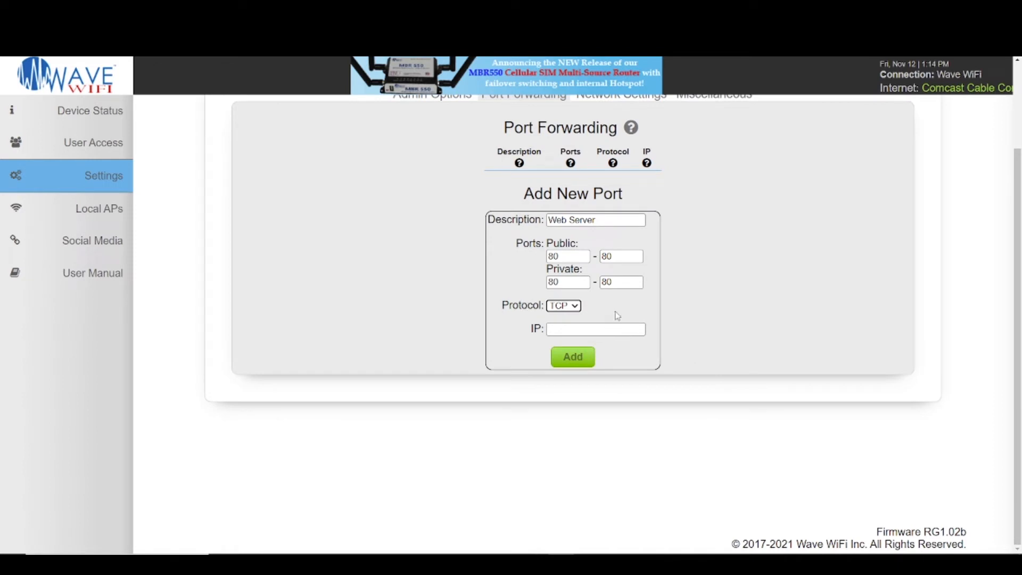
{"action": "left_click", "coordinate": [577, 308]}
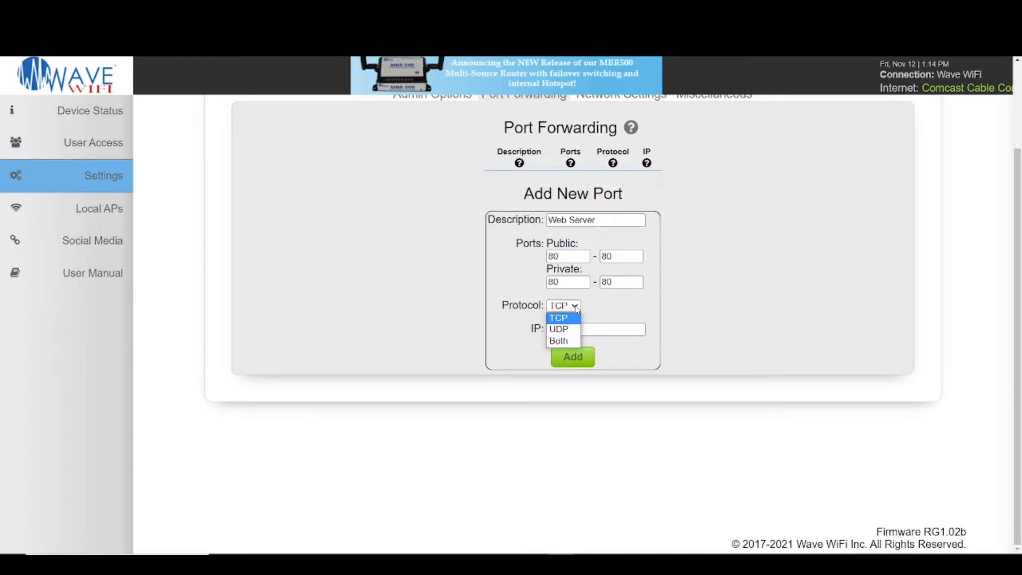
{"action": "left_click", "coordinate": [435, 322]}
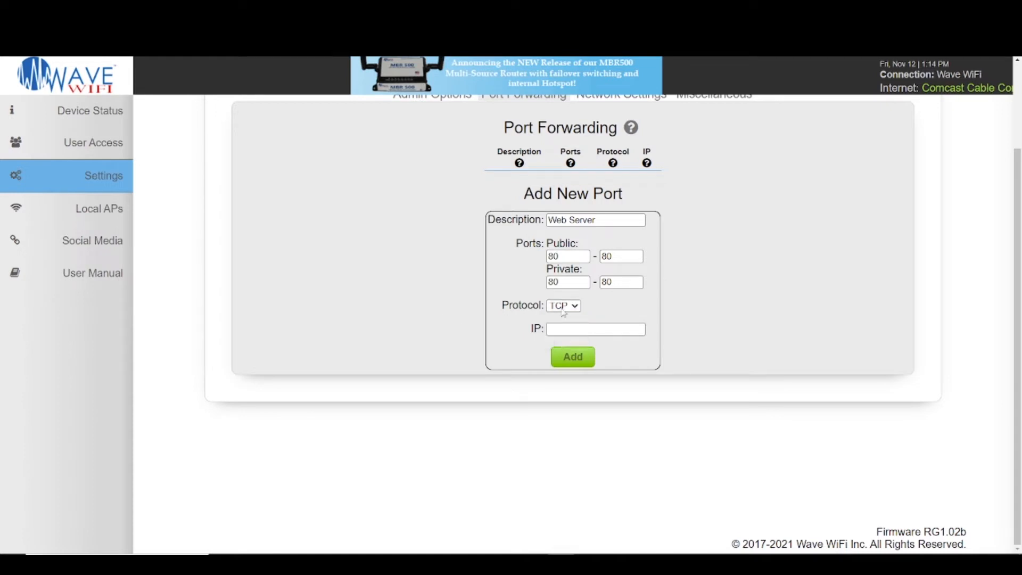
{"action": "left_click", "coordinate": [577, 309]}
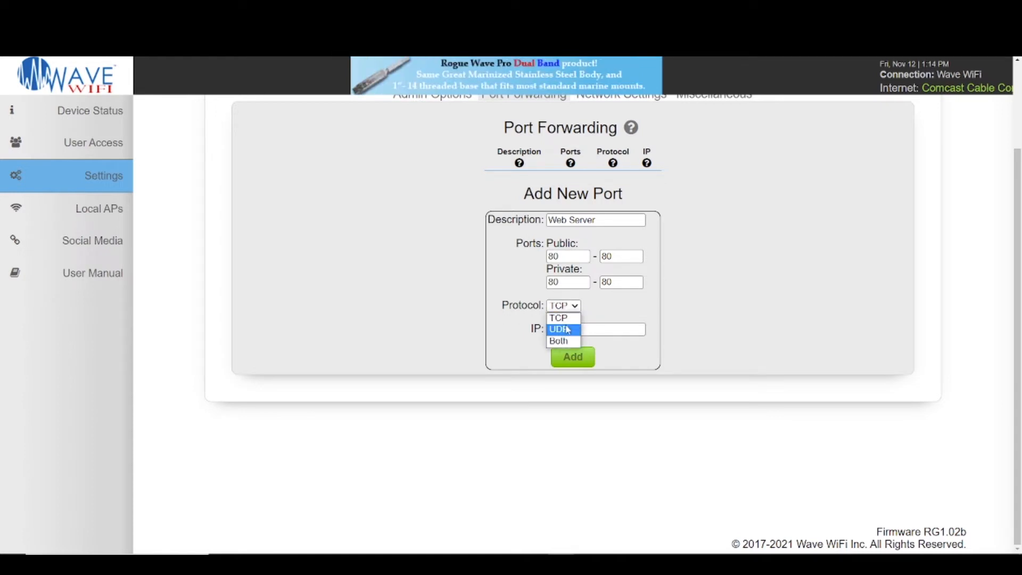
{"action": "left_click", "coordinate": [462, 323]}
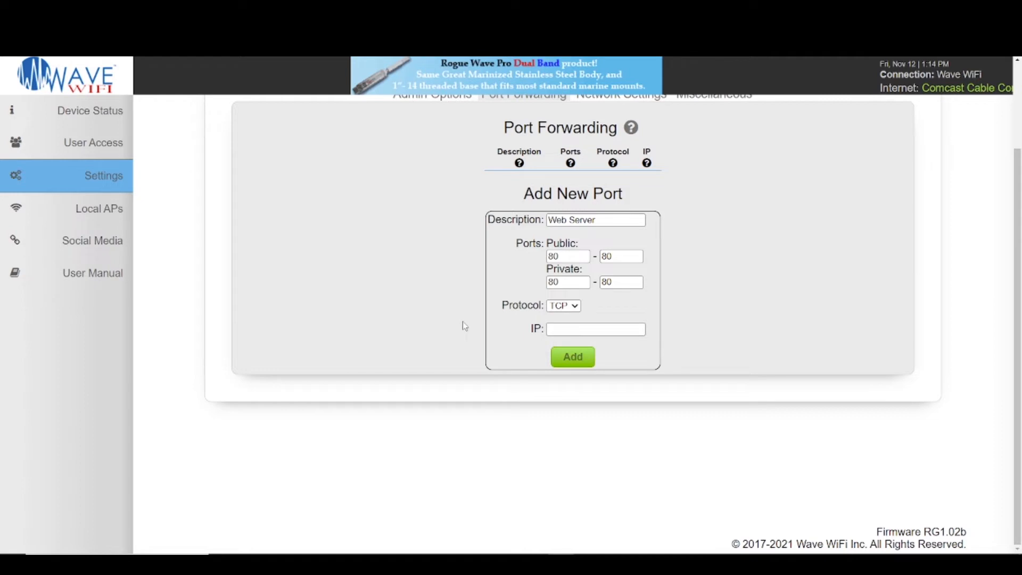
{"action": "left_click", "coordinate": [575, 308]}
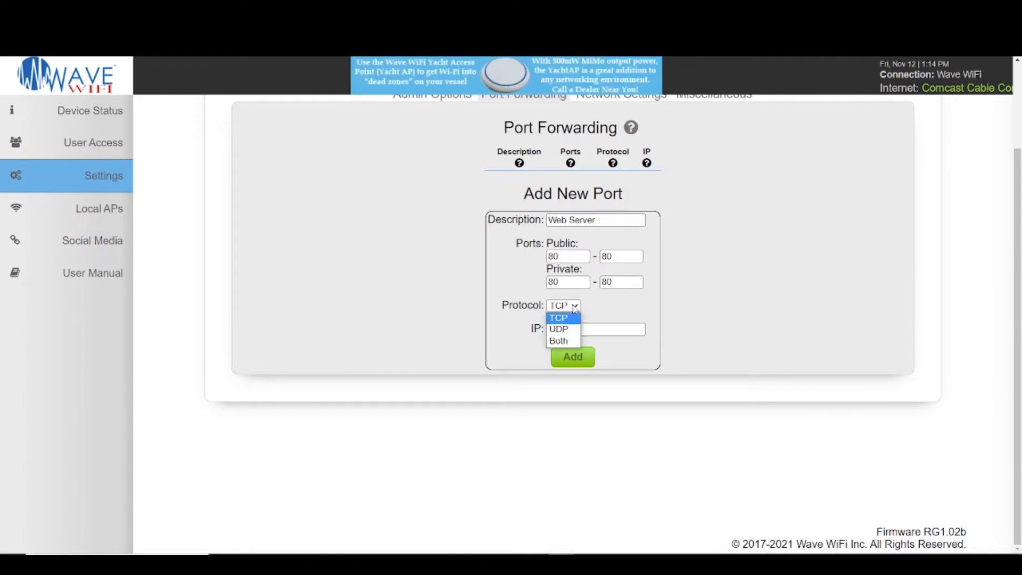
{"action": "left_click", "coordinate": [563, 341]}
- Switch to the Command Prompt and run "ipconfig | more" to list the computer's network addresses
{"action": "left_click", "coordinate": [613, 330]}
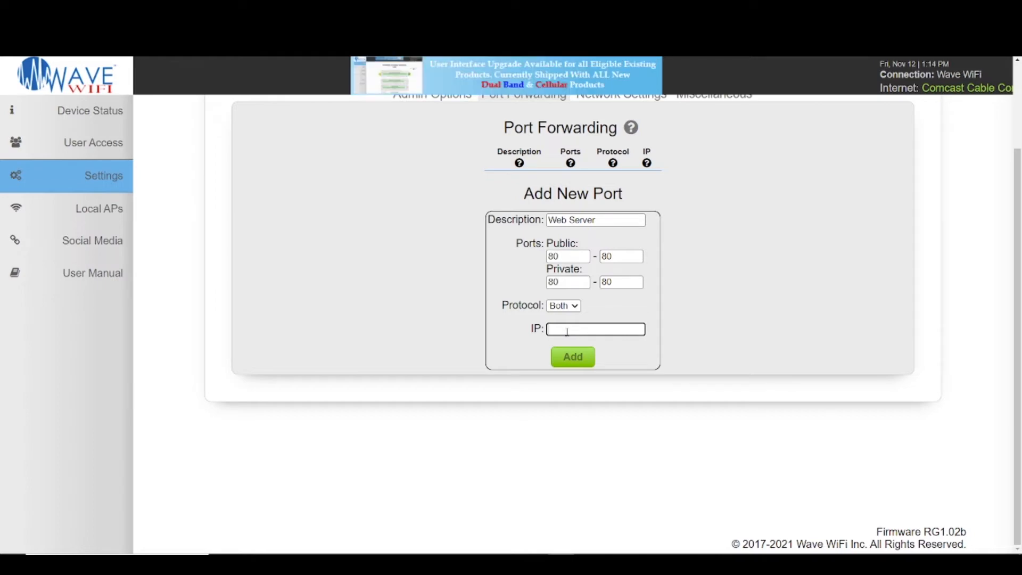
{"action": "mouse_move", "coordinate": [485, 563]}
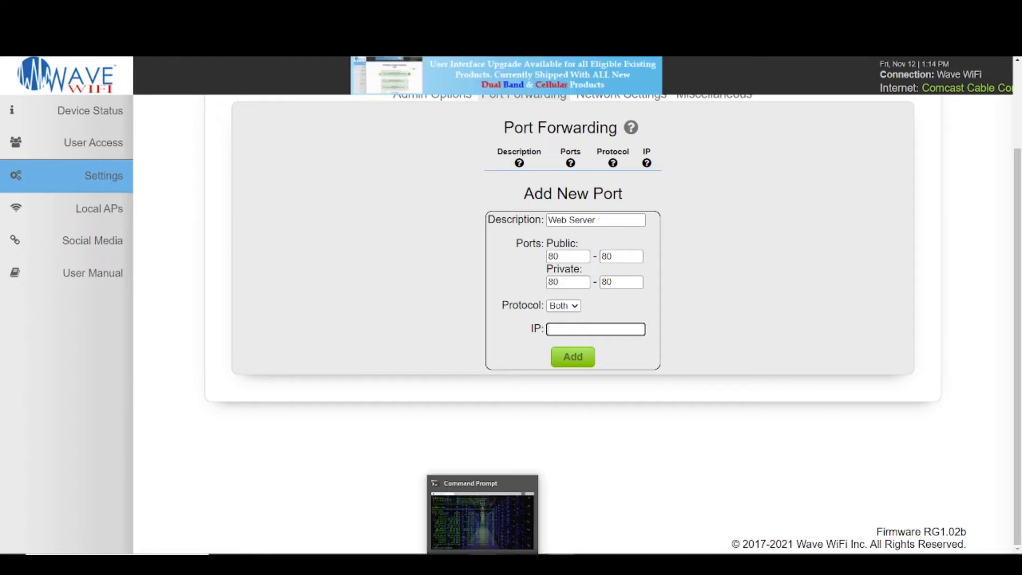
{"action": "left_click", "coordinate": [482, 514]}
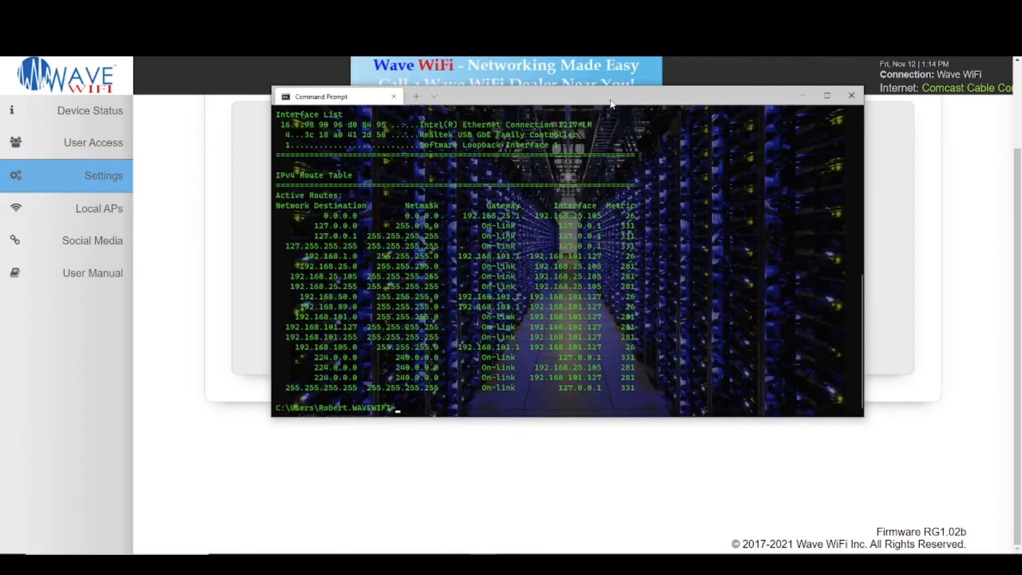
{"action": "left_click_drag", "start_coordinate": [611, 104], "coordinate": [671, 159]}
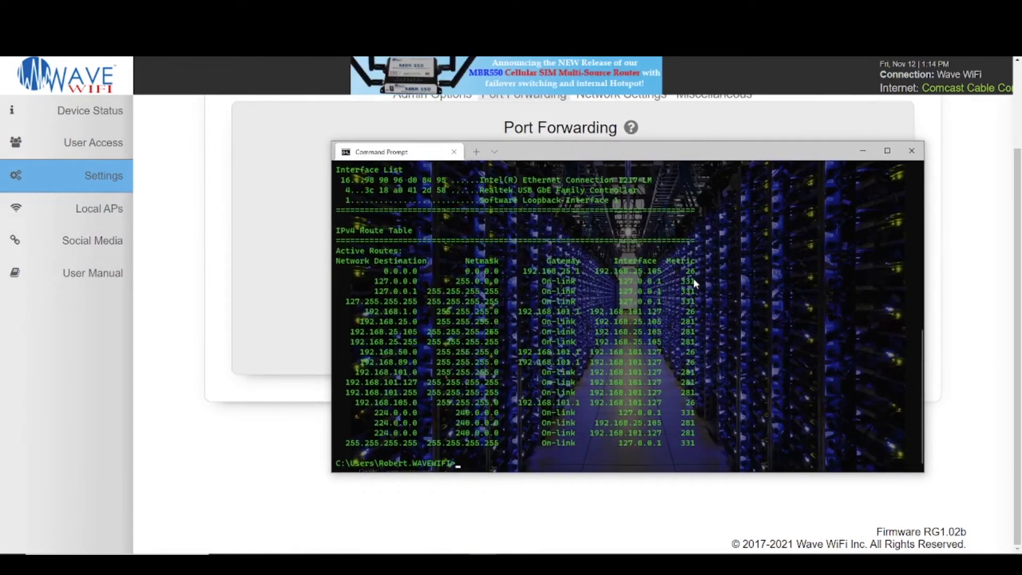
{"action": "type", "text": "ipconfig | more"}
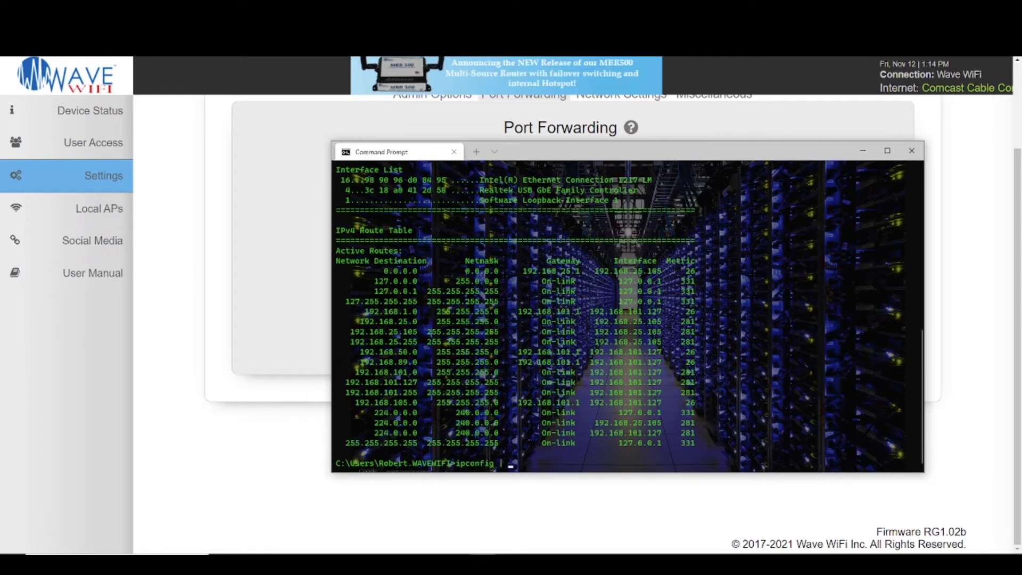
{"action": "key", "text": "Return"}
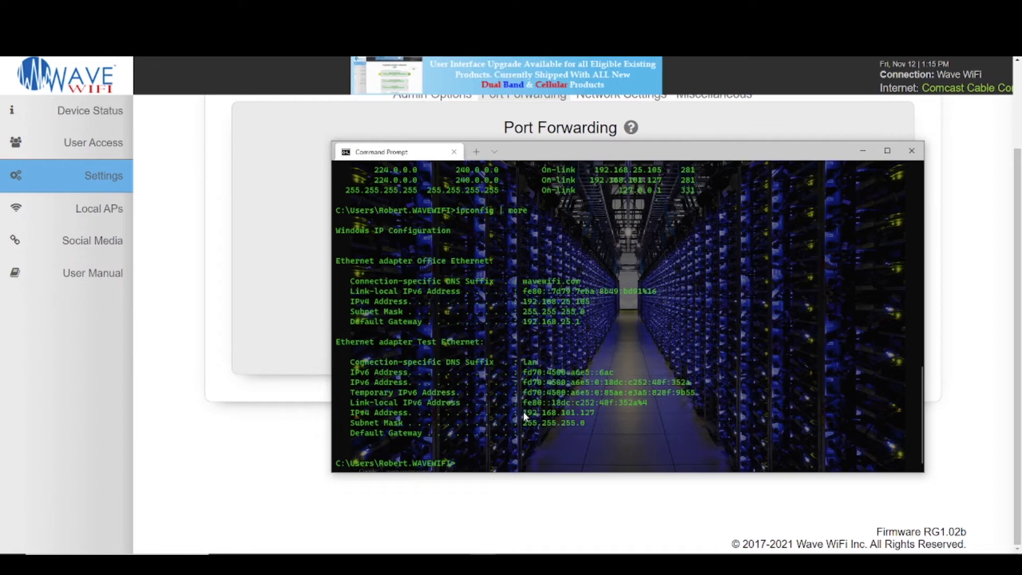
- Try to copy the Test Ethernet adapter's IPv4 address from the Command Prompt into the rule's IP field
{"action": "left_click_drag", "start_coordinate": [524, 415], "coordinate": [594, 419]}
{"action": "key", "text": "Return"}
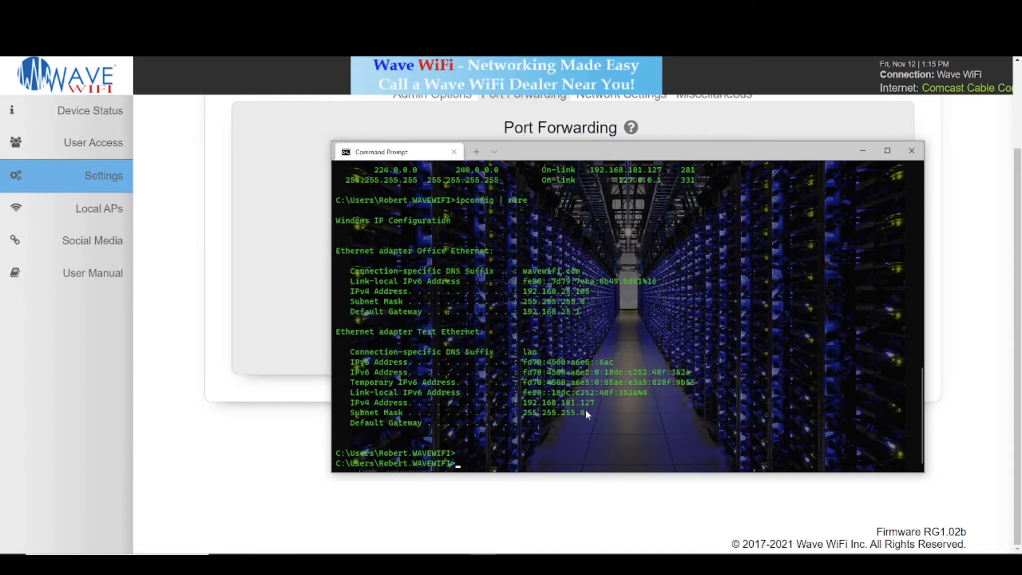
{"action": "left_click", "coordinate": [296, 426]}
{"action": "left_click", "coordinate": [576, 331]}
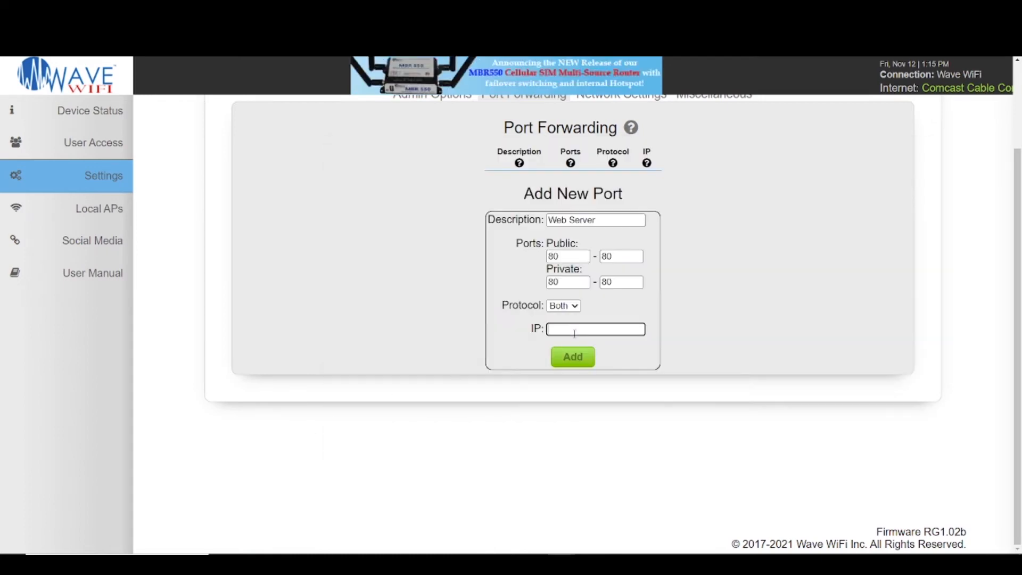
{"action": "type", "text": "4368"}
{"action": "left_click_drag", "start_coordinate": [590, 329], "coordinate": [513, 330]}
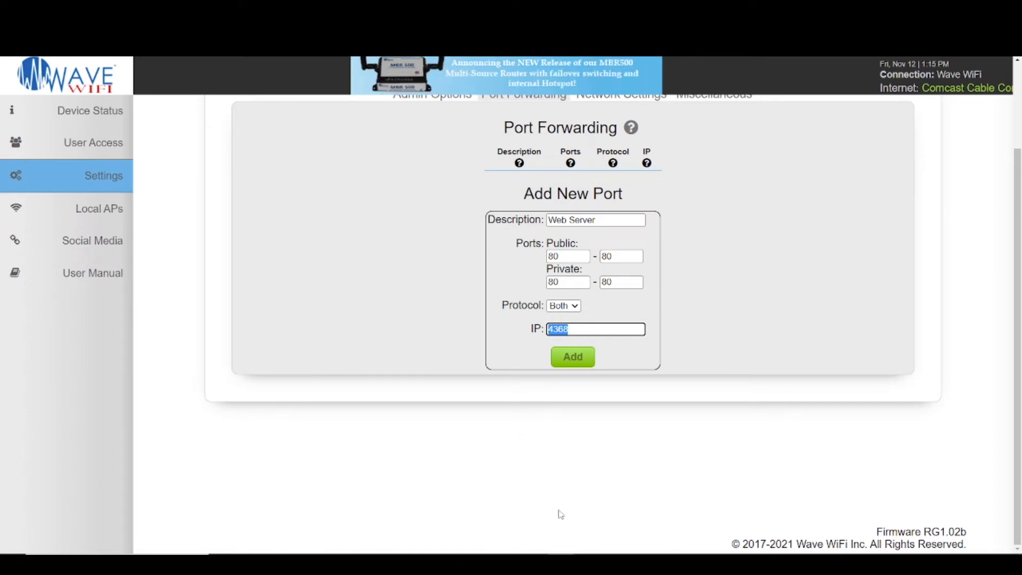
- Copy the Test Ethernet adapter's IPv4 address from the Command Prompt, set the rule's IP to 192.168.101.127 and add the rule
{"action": "key", "text": "alt+Tab"}
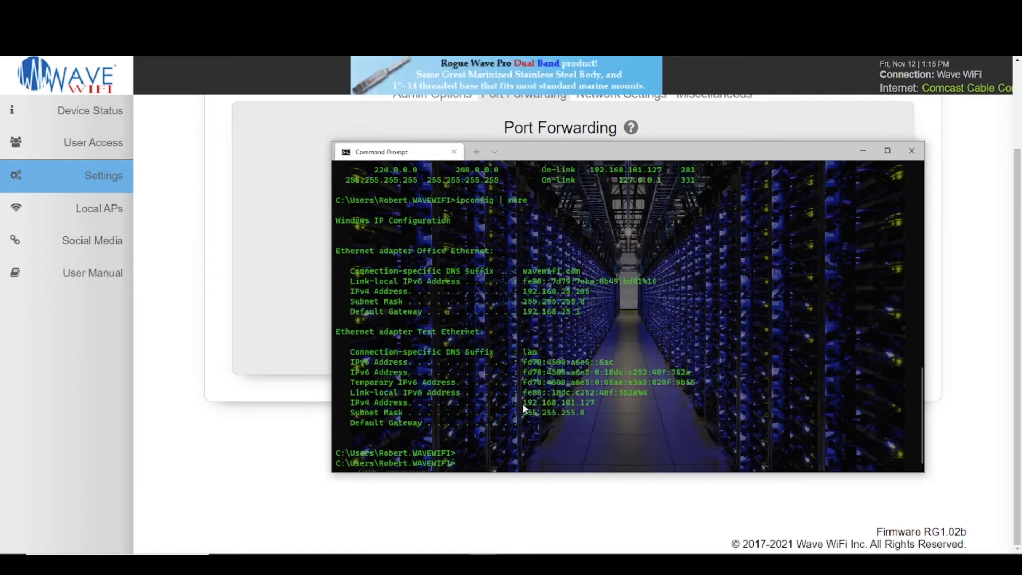
{"action": "left_click_drag", "start_coordinate": [522, 404], "coordinate": [591, 405]}
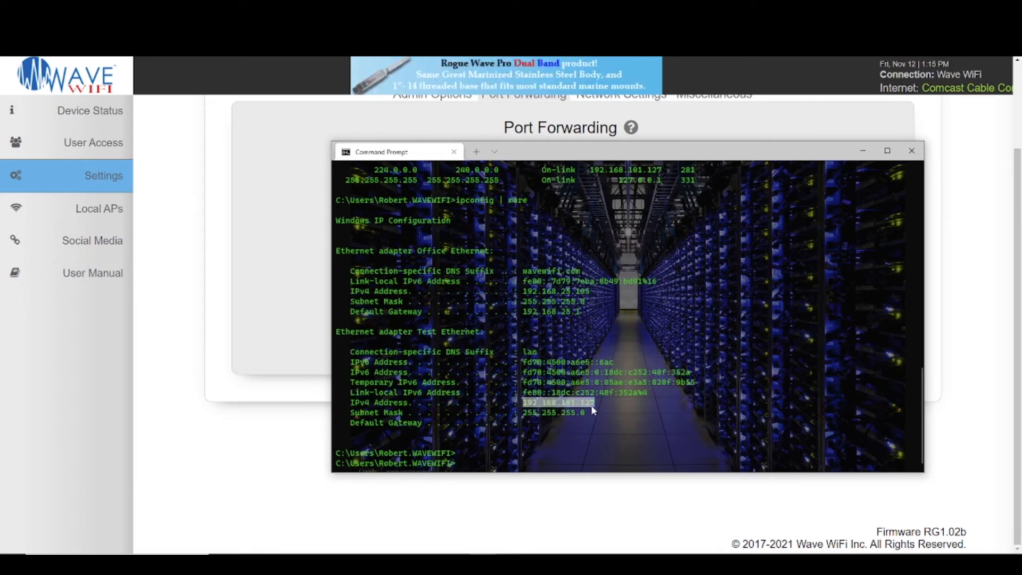
{"action": "left_click", "coordinate": [579, 402]}
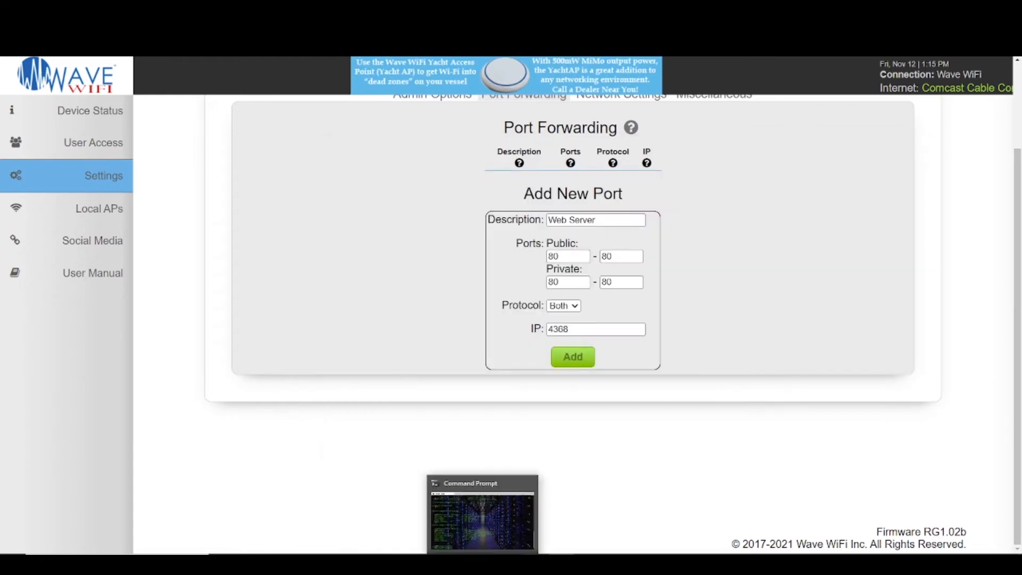
{"action": "left_click", "coordinate": [567, 490]}
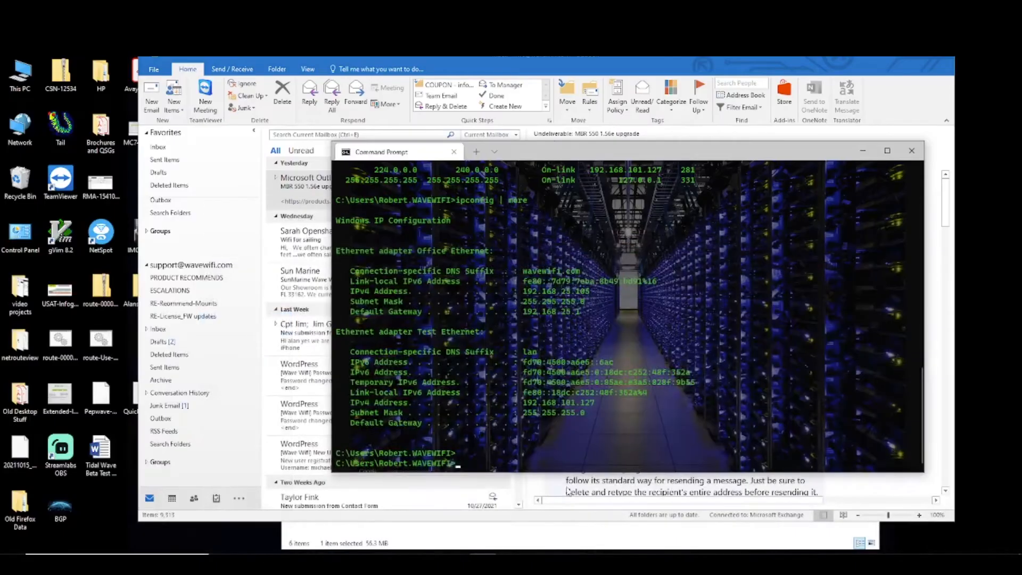
{"action": "left_click", "coordinate": [570, 564]}
{"action": "double_click", "coordinate": [584, 329]}
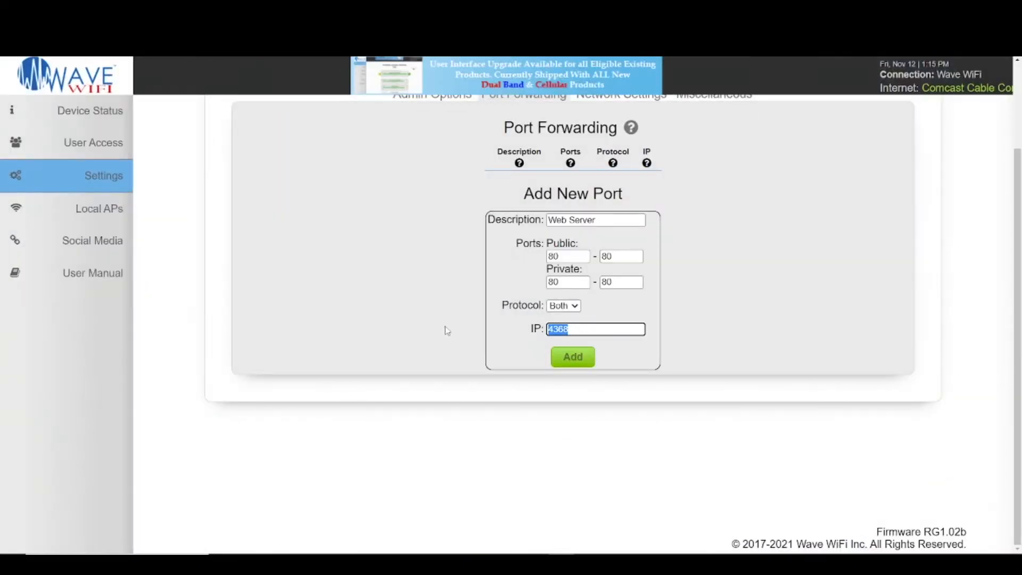
{"action": "type", "text": "192.168.101.127"}
{"action": "left_click", "coordinate": [574, 356]}
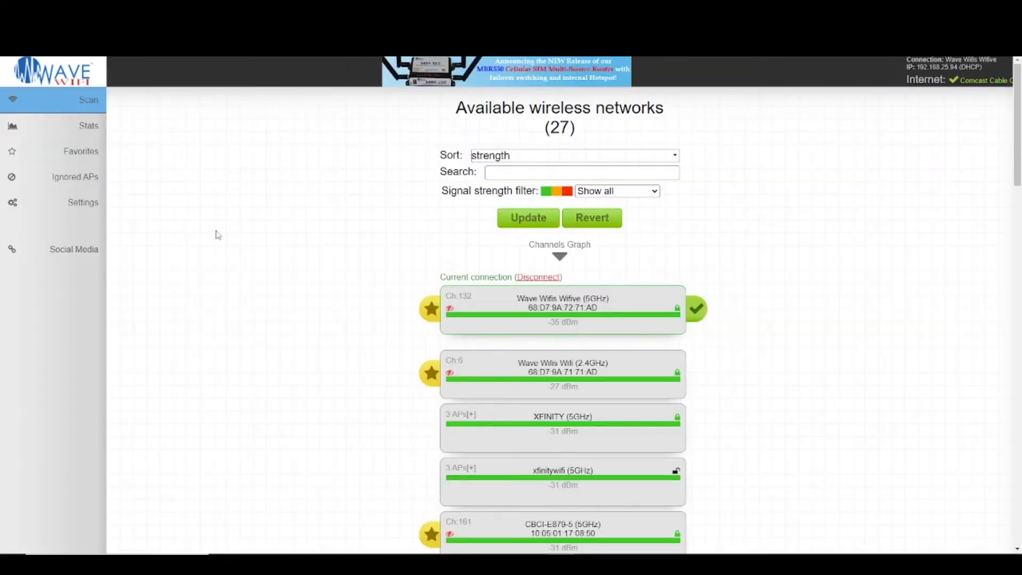
- Open the wireless device's settings and enter "Web Server" as the description of a new port forwarding rule
{"action": "left_click", "coordinate": [85, 209]}
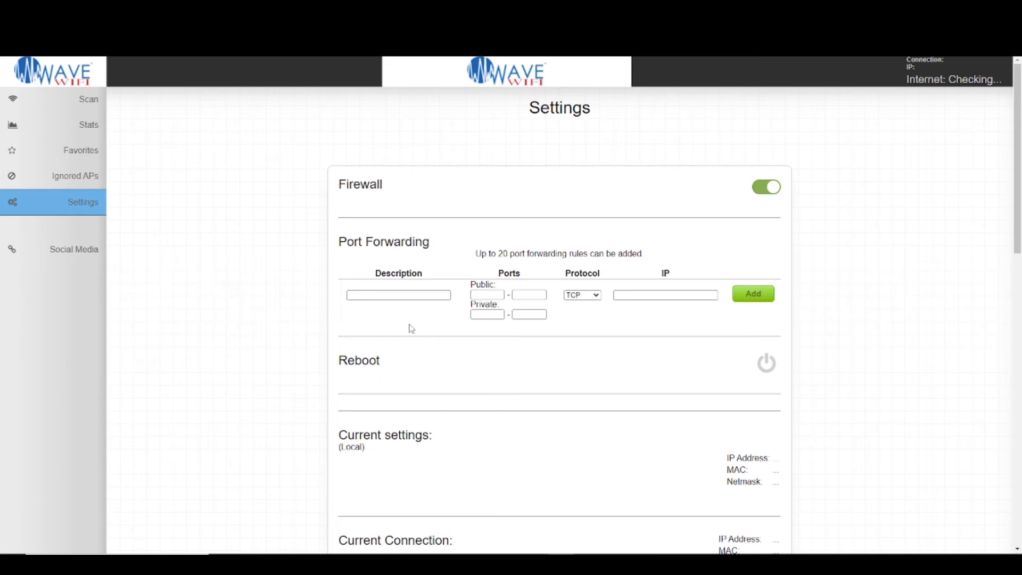
{"action": "scroll", "coordinate": [404, 342], "scroll_direction": "down", "scroll_amount": 1}
{"action": "left_click", "coordinate": [394, 242]}
{"action": "type", "text": "Web"}
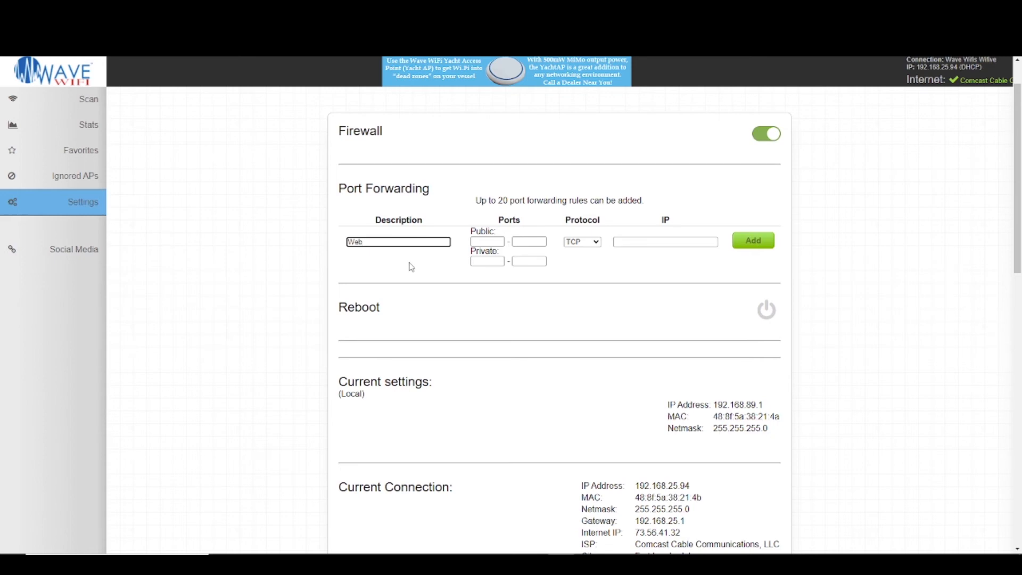
{"action": "type", "text": "erver"}
- Set the public port range of the wireless device's Web Server rule to 80-80
{"action": "left_click", "coordinate": [495, 241]}
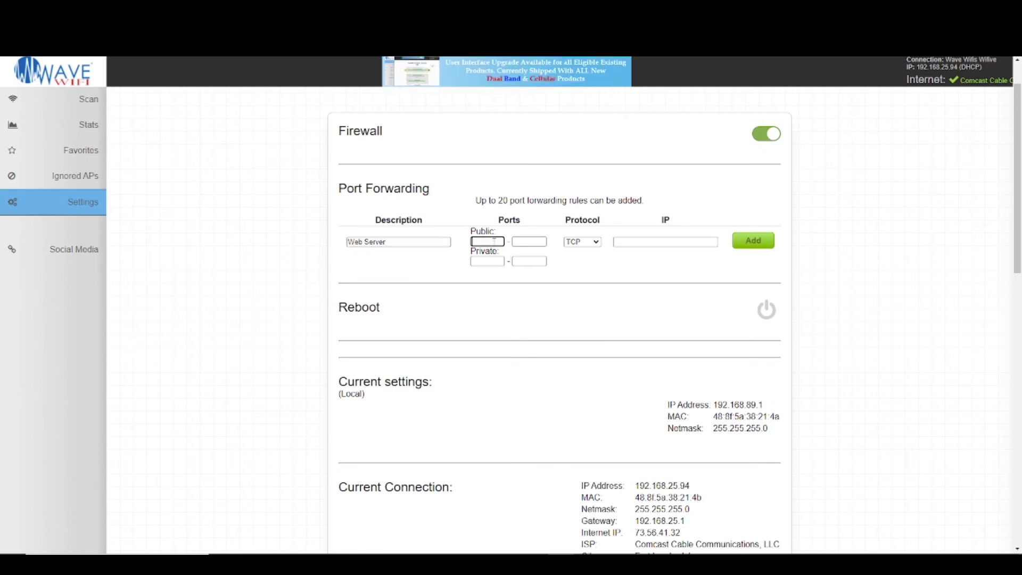
{"action": "type", "text": "80"}
{"action": "key", "text": "Tab"}
{"action": "type", "text": "80"}
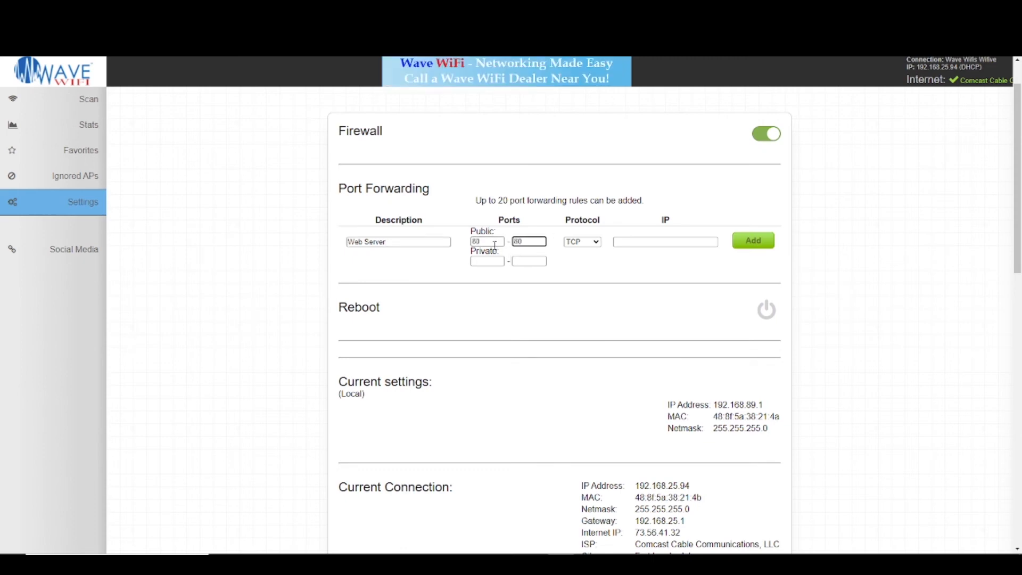
- Set the private port range of the wireless device's Web Server rule to 80-80 and its protocol to Both
{"action": "key", "text": "Tab"}
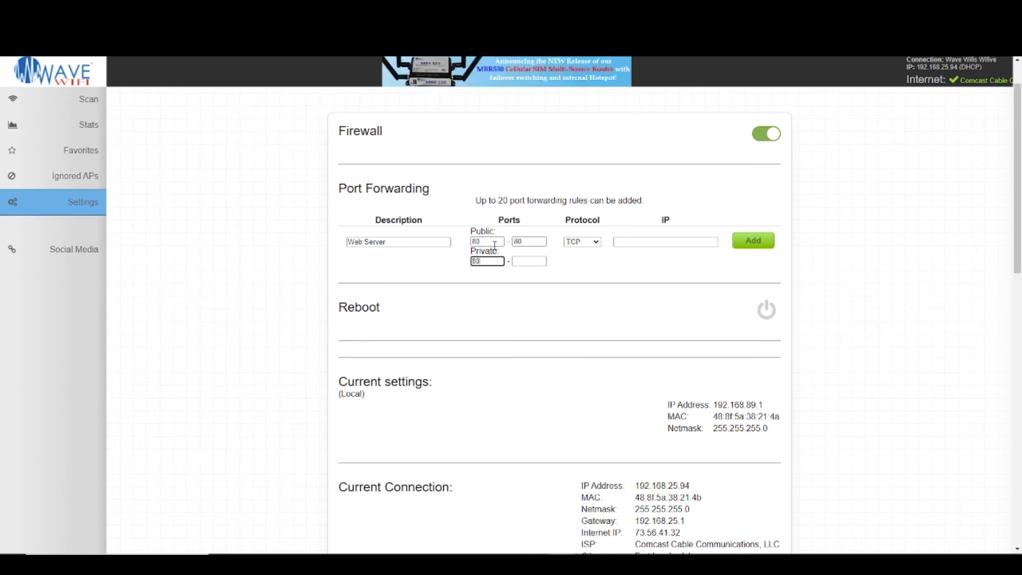
{"action": "key", "text": "Tab"}
{"action": "key", "text": "Tab"}
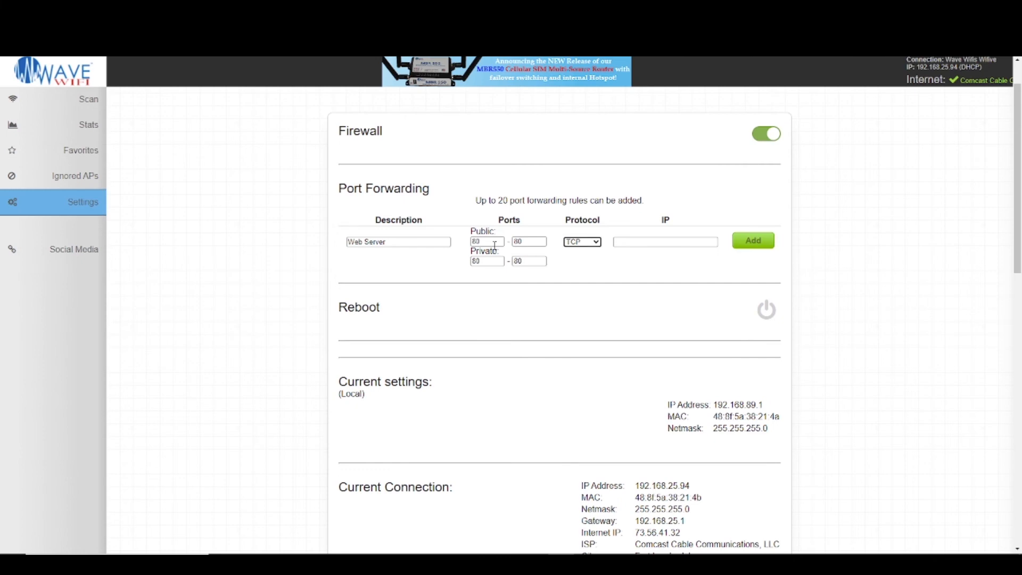
{"action": "left_click", "coordinate": [597, 242]}
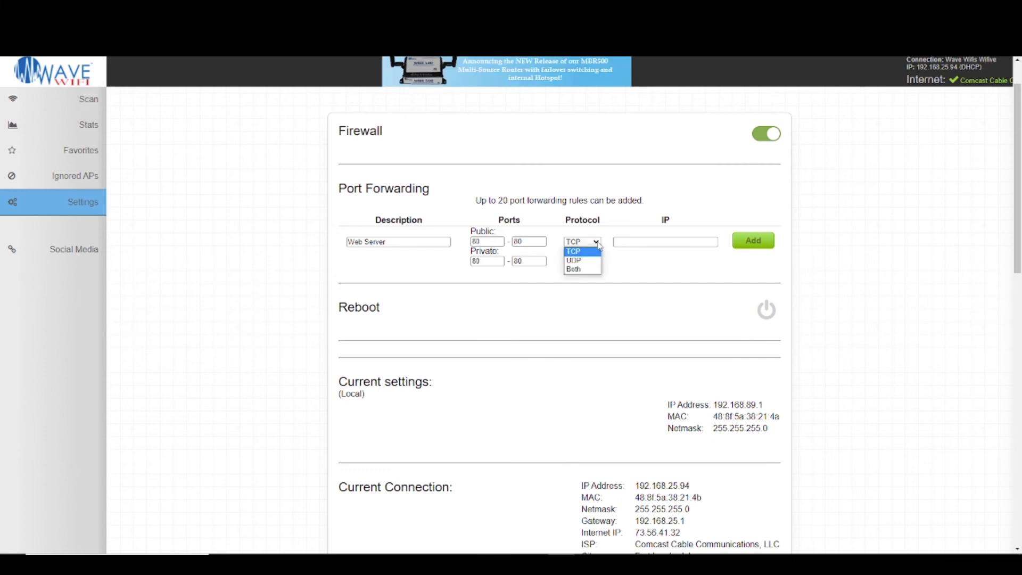
{"action": "left_click", "coordinate": [582, 270]}
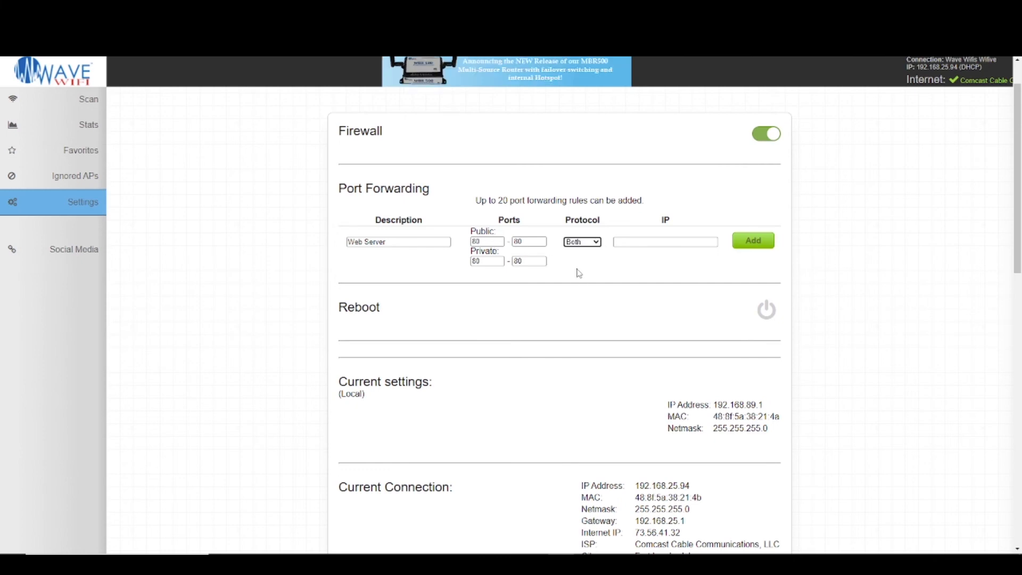
- Set the IP of the wireless device's Web Server rule to 192.168.101.1 and add the rule
{"action": "left_click", "coordinate": [641, 240]}
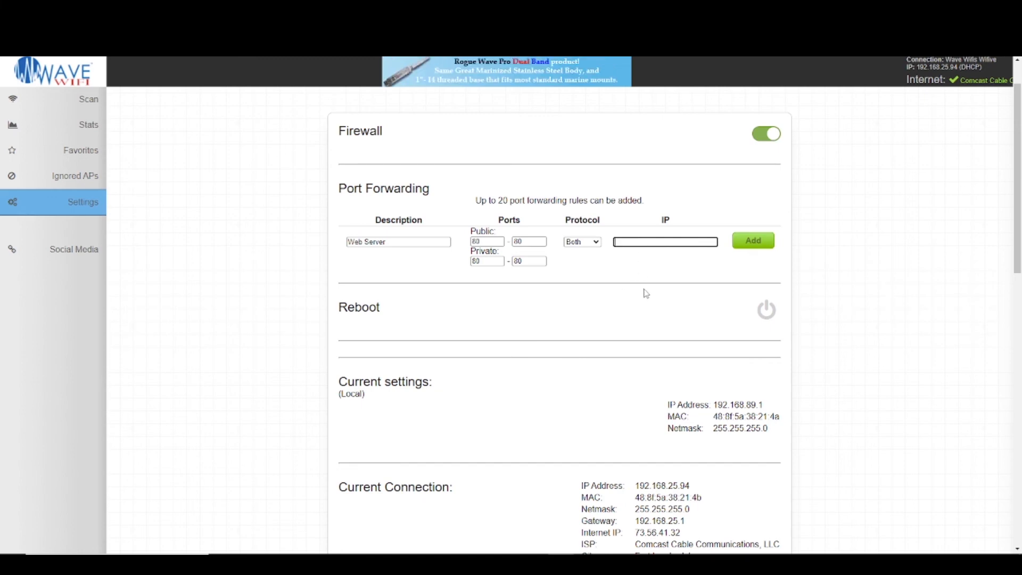
{"action": "type", "text": "192.168"}
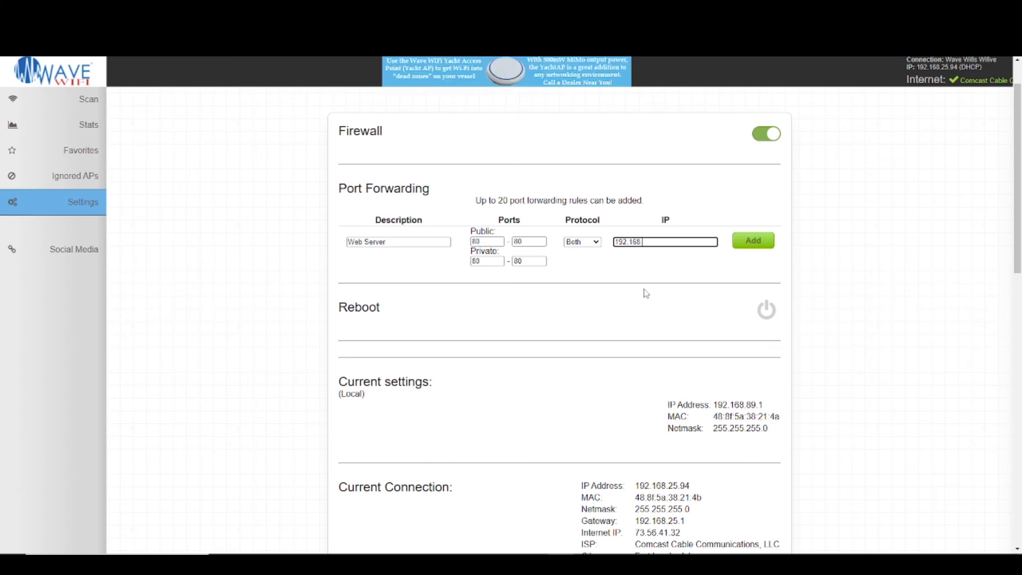
{"action": "type", "text": ".101.1"}
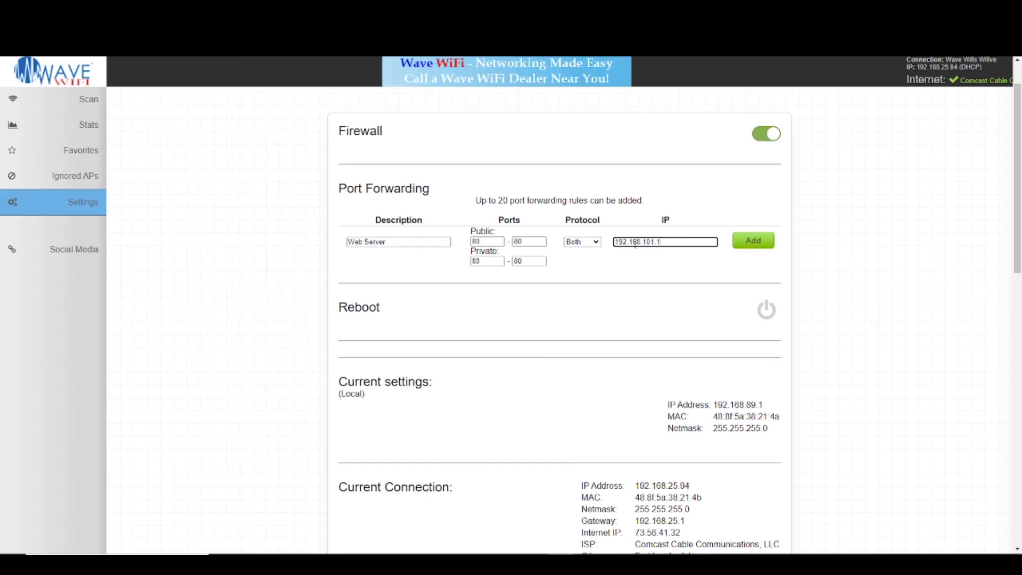
{"action": "left_click", "coordinate": [760, 242]}
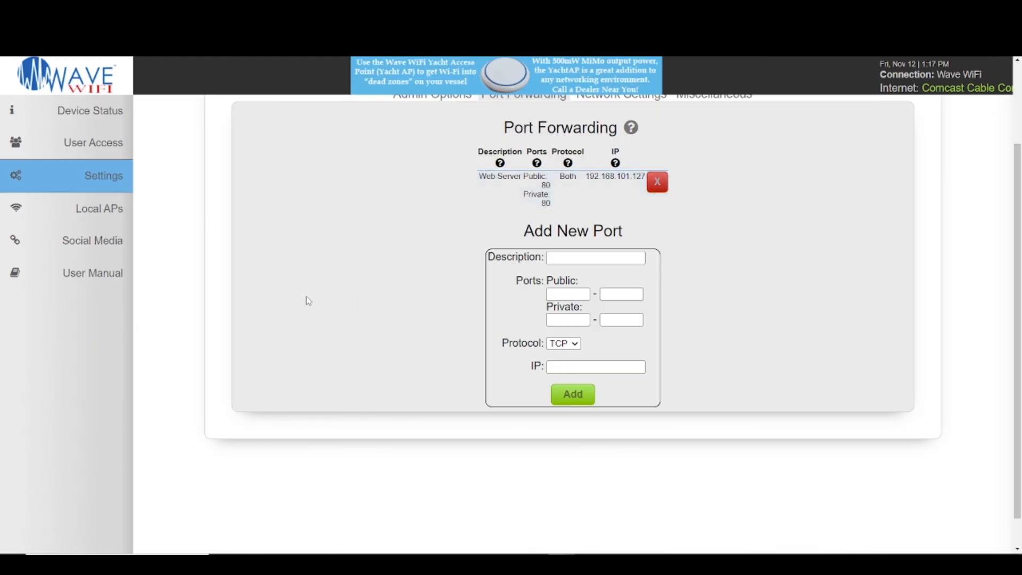
- Switch back to the router's interface and open its Device Status page
{"action": "left_click", "coordinate": [65, 109]}
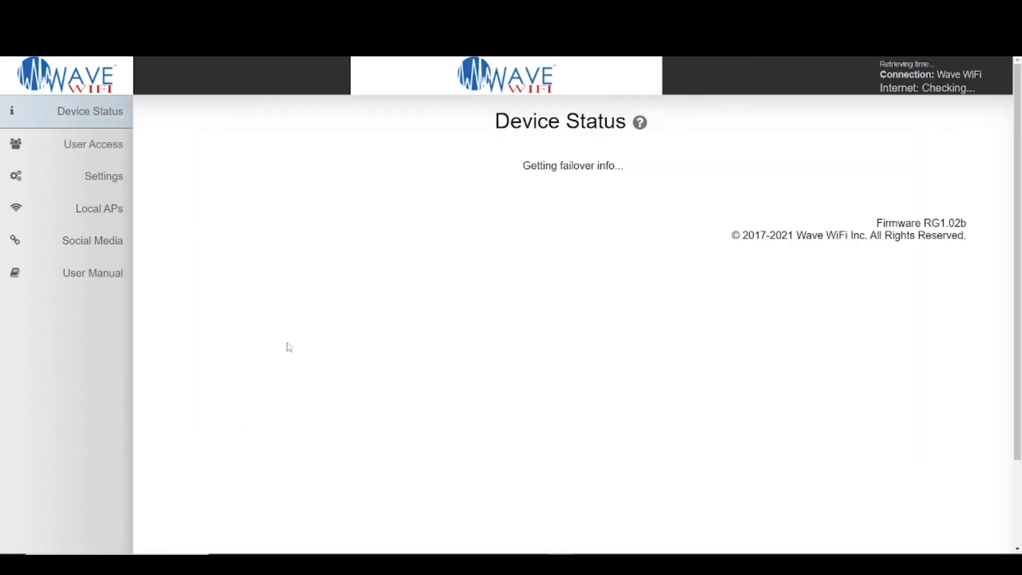